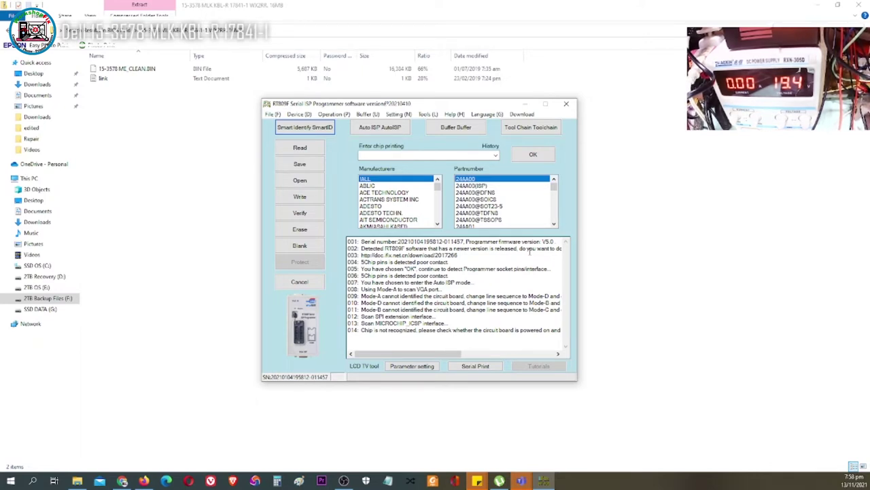
- Auto-identify the connected flash chip, accept the GD25Q128B@WSON8 part and read its contents
{"action": "left_click", "coordinate": [319, 127]}
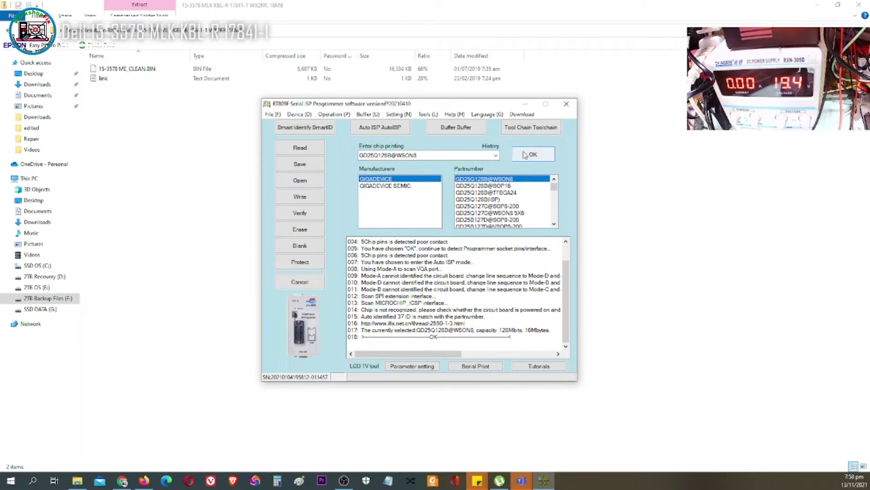
{"action": "left_click", "coordinate": [299, 148]}
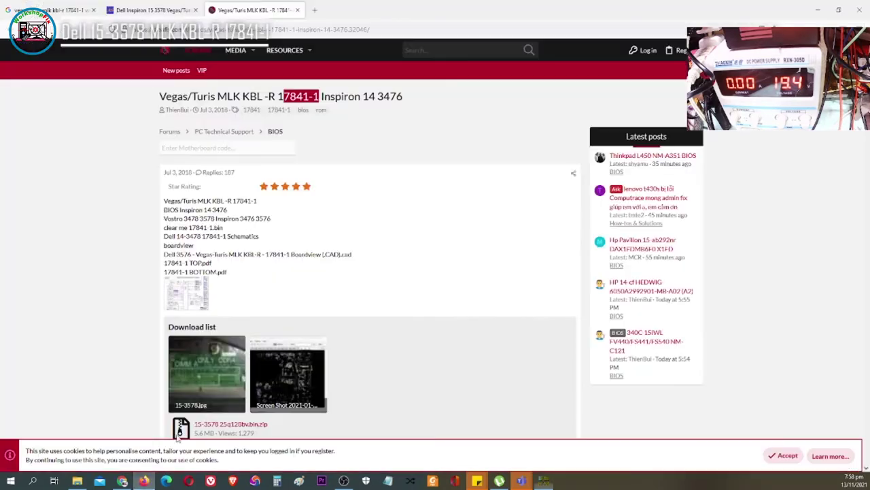
- Copy the thread title "Vegas/Turis MLK KBL -R 17841-1 Inspiron 14 3476" from the web browser, and return to the RT809F programmer
{"action": "left_click", "coordinate": [144, 481]}
{"action": "left_click", "coordinate": [249, 97]}
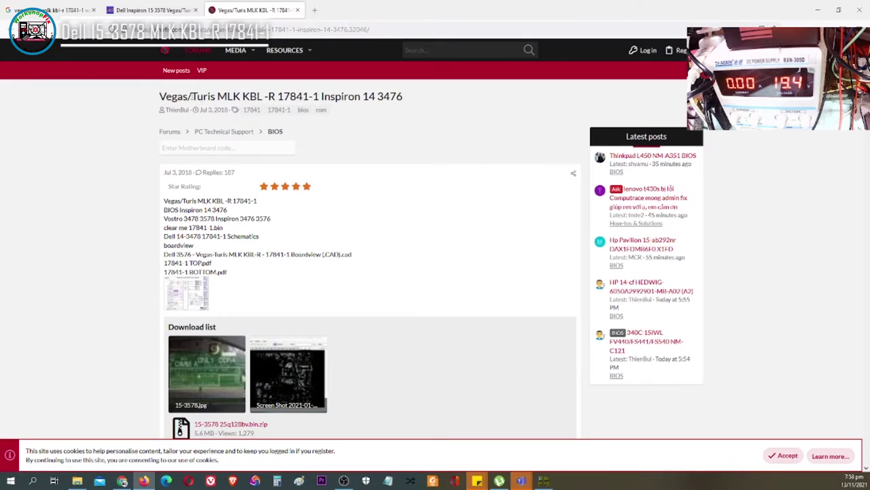
{"action": "left_click_drag", "start_coordinate": [159, 97], "coordinate": [406, 99]}
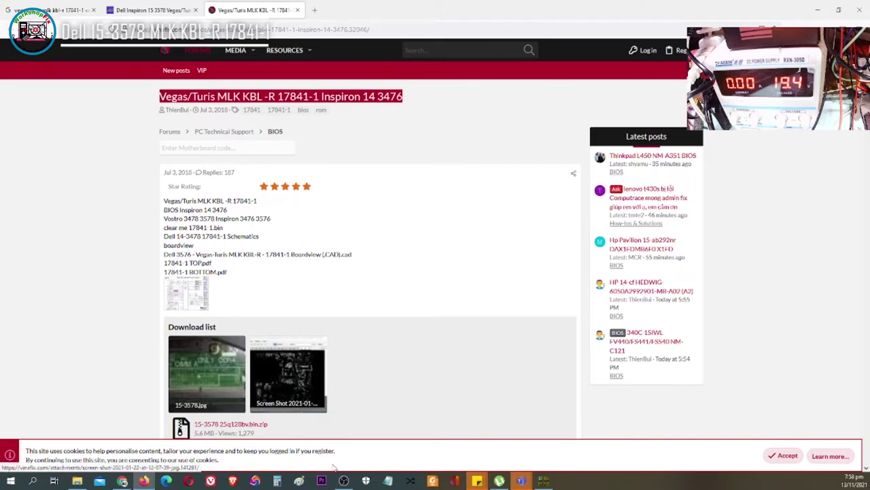
{"action": "left_click", "coordinate": [544, 481]}
{"action": "left_click", "coordinate": [87, 482]}
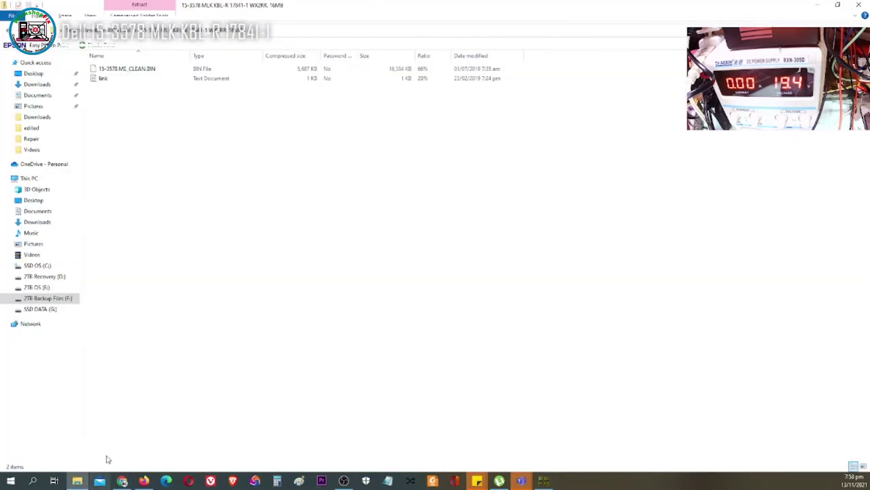
{"action": "left_click", "coordinate": [544, 482]}
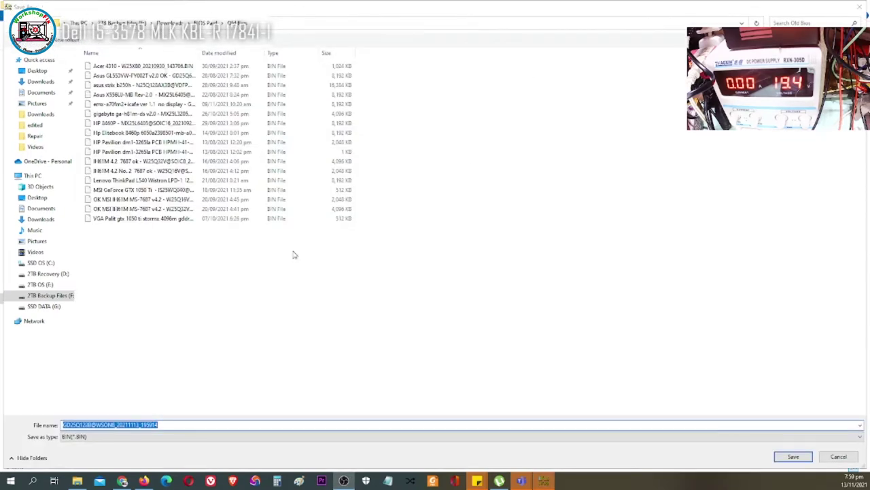
- Prefix the dump's default file name with "Vegas/Turis MLK KBL -R 17841-1 Inspiron 14 3476 - " and try to save it in Old Bios
{"action": "left_click", "coordinate": [63, 424]}
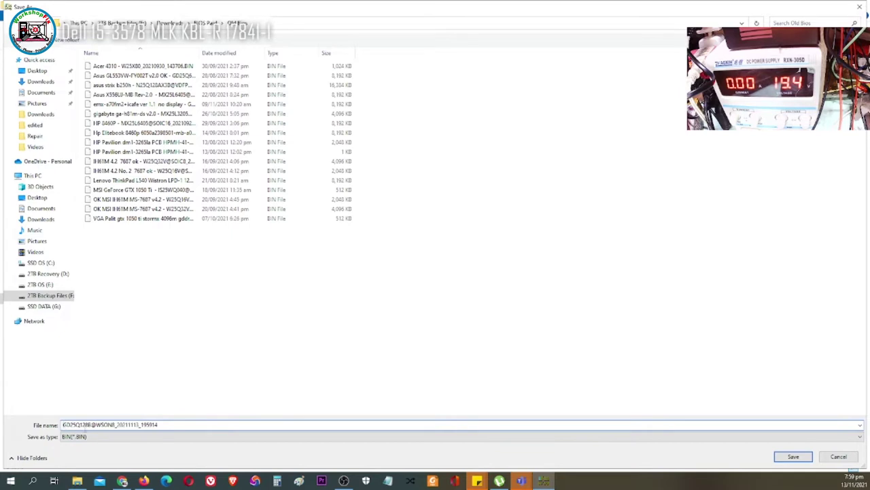
{"action": "type", "text": "Vegas/Turis MLK KBL-R 17841-1 Inspiron 14 3476"}
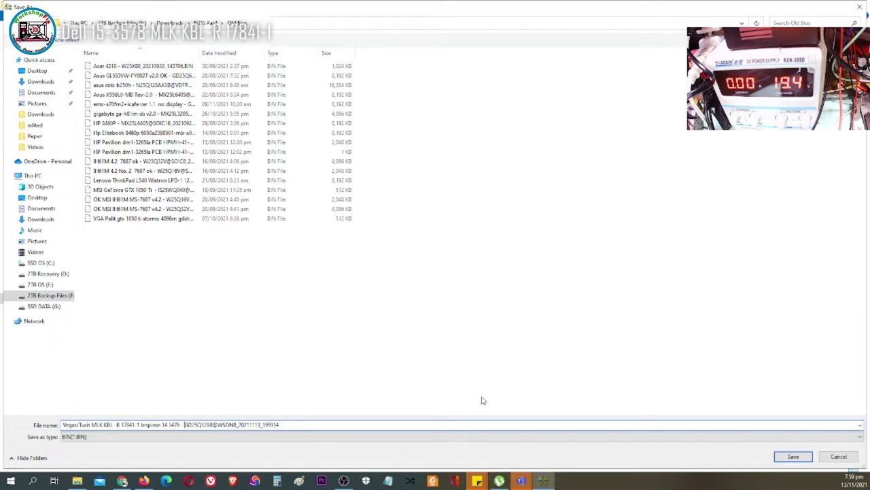
{"action": "left_click", "coordinate": [799, 457]}
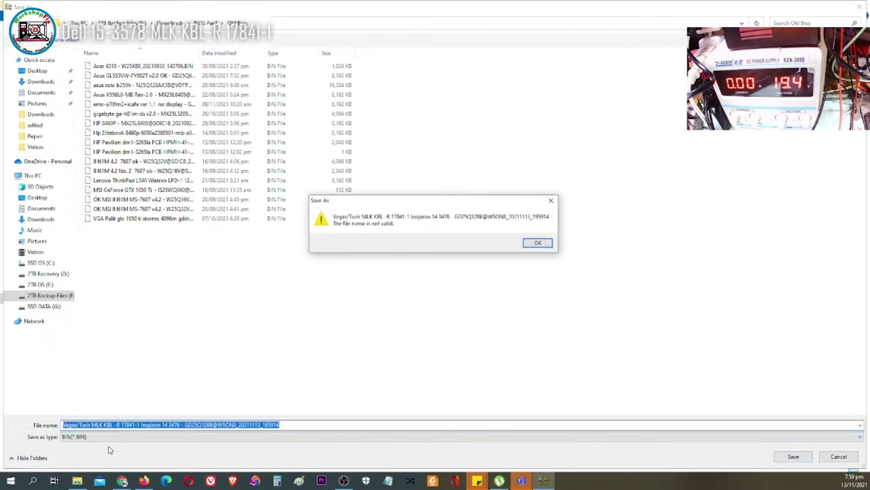
- Replace the slash between Vegas and Turis in the file name with a space and save the BIN dump
{"action": "left_click", "coordinate": [83, 427]}
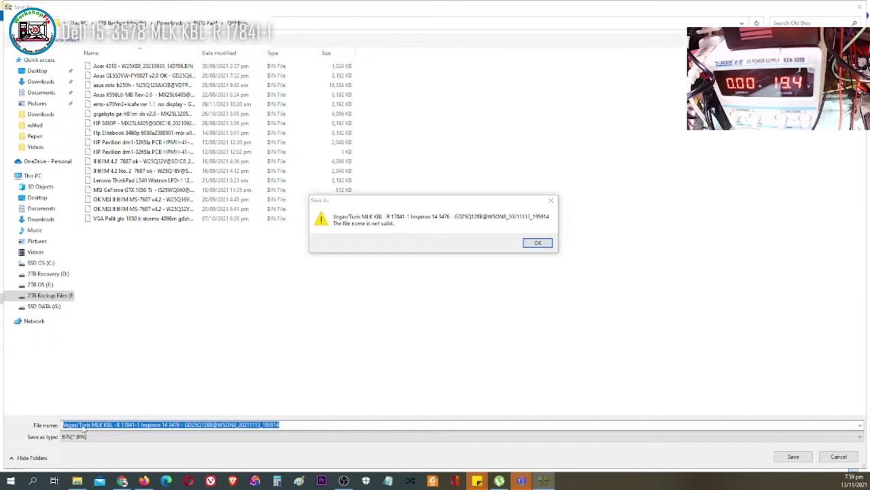
{"action": "left_click", "coordinate": [536, 242]}
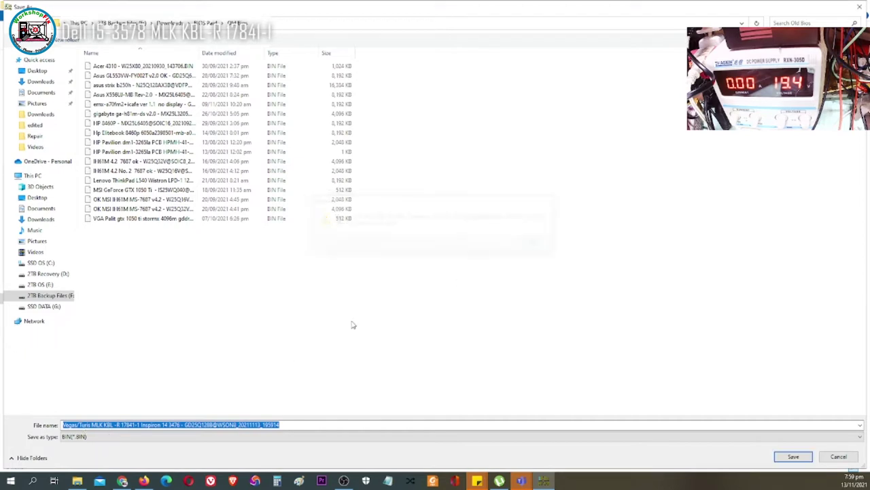
{"action": "left_click", "coordinate": [81, 424]}
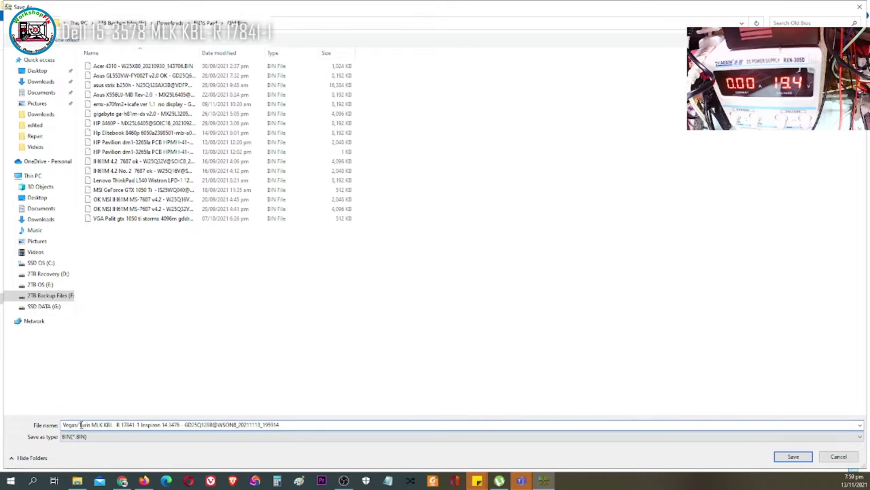
{"action": "key", "text": "BackSpace"}
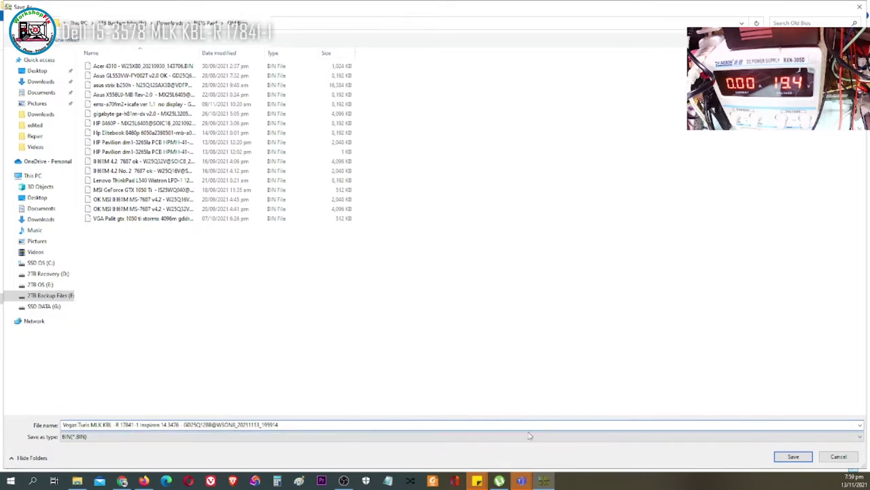
{"action": "left_click", "coordinate": [793, 457]}
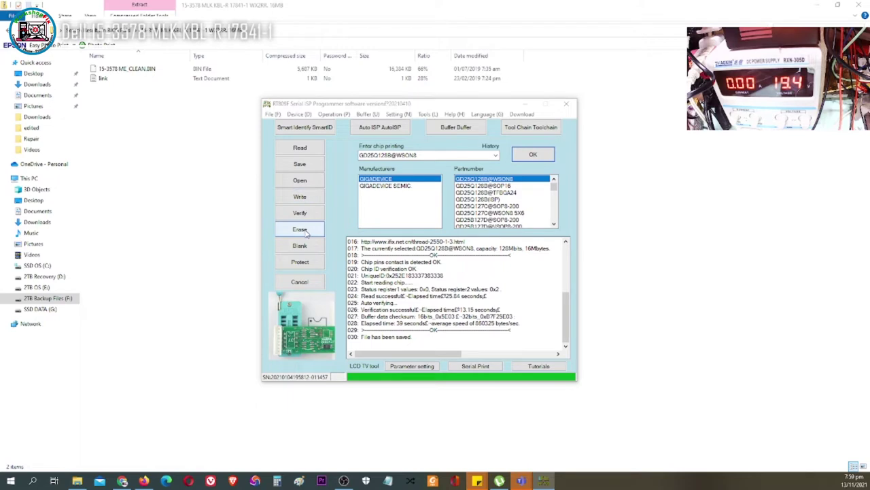
- Re-identify the flash chip and try to erase it
{"action": "left_click", "coordinate": [301, 145]}
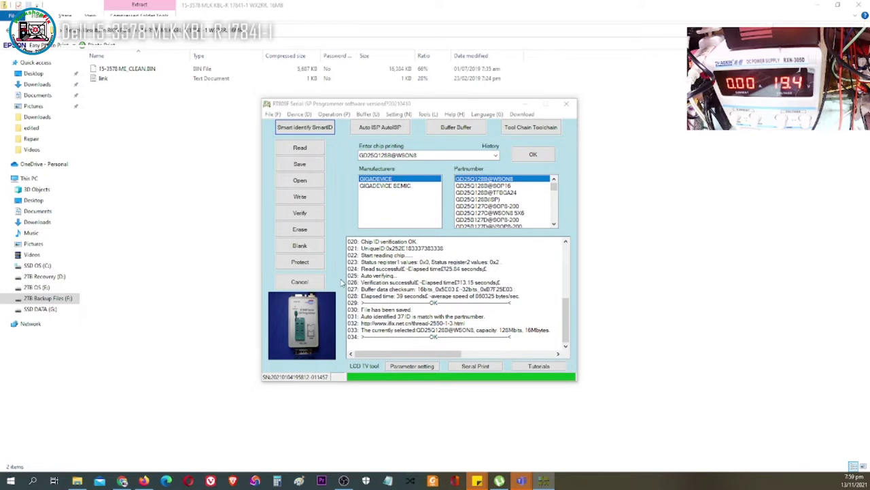
{"action": "left_click", "coordinate": [305, 231]}
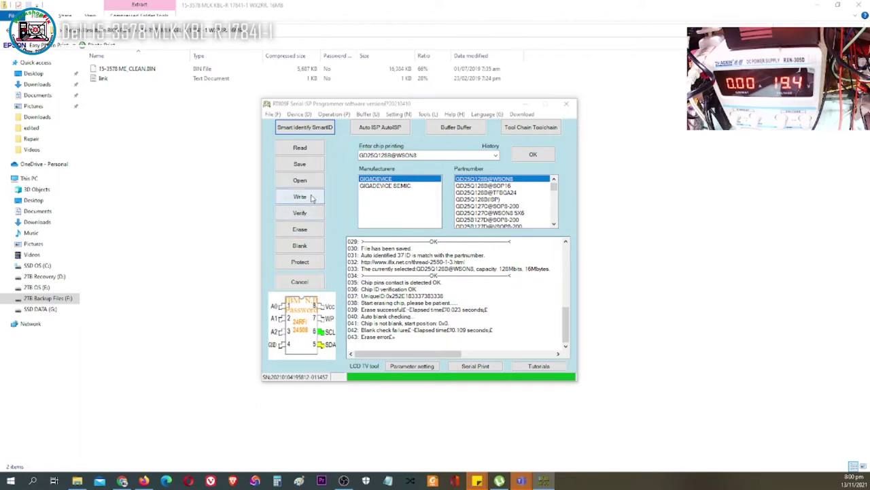
{"action": "left_click", "coordinate": [306, 229]}
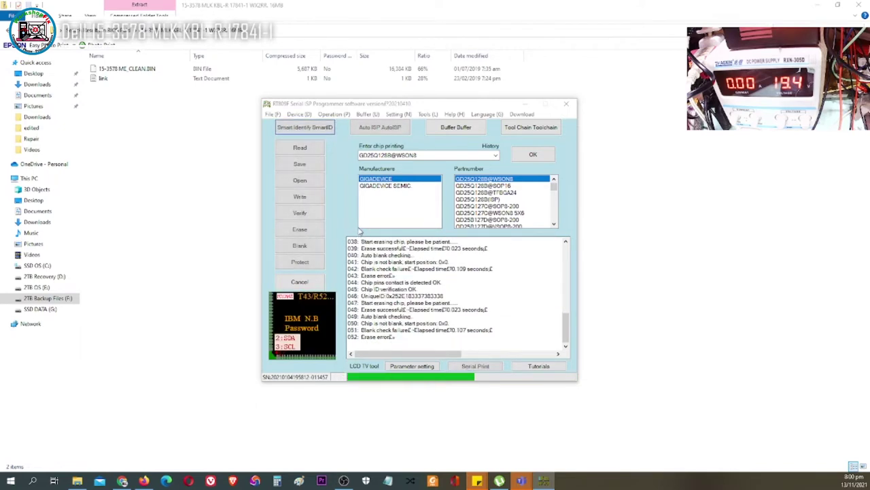
- Identify the flash chip again and erase it, retrying the pin contact check until the erase starts
{"action": "left_click", "coordinate": [299, 127]}
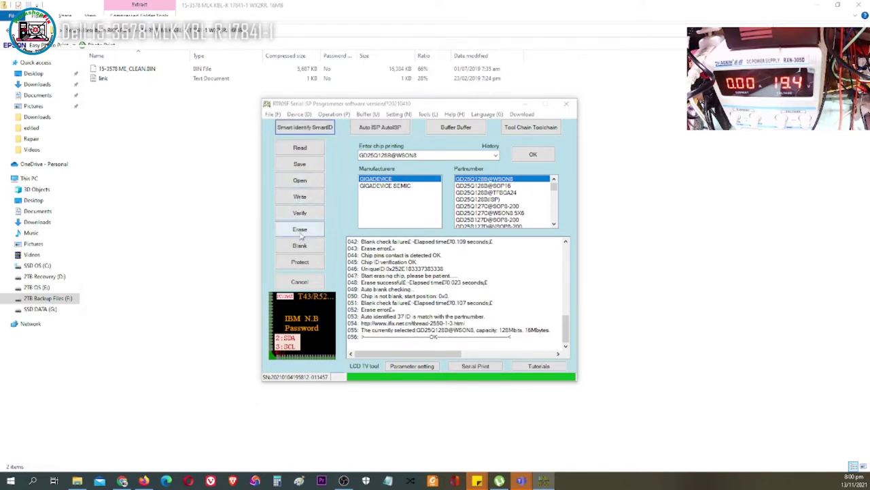
{"action": "left_click", "coordinate": [300, 232]}
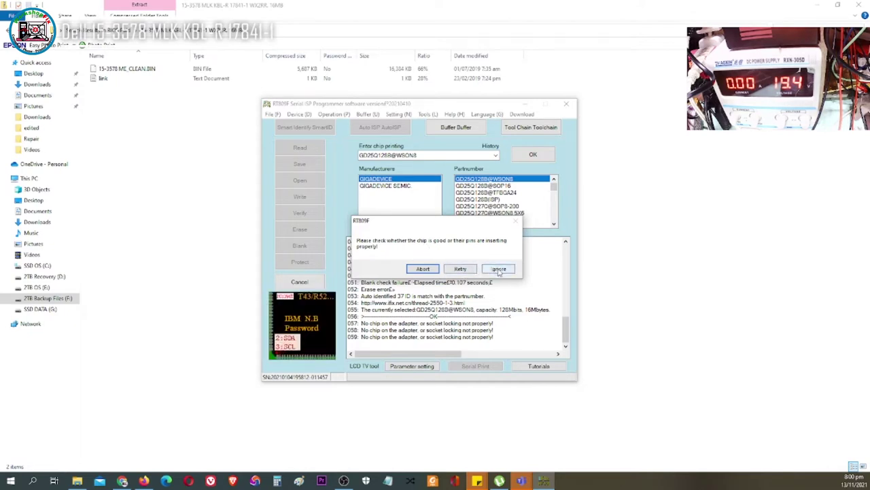
{"action": "left_click", "coordinate": [464, 269]}
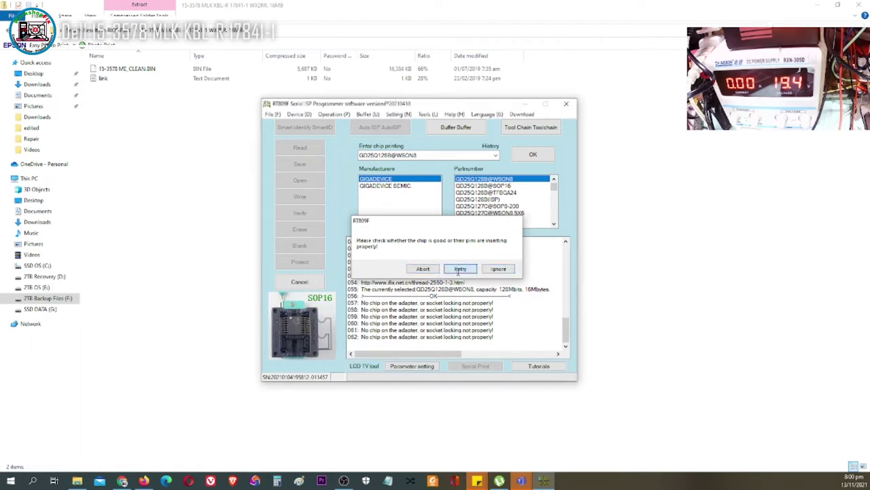
{"action": "left_click", "coordinate": [459, 269]}
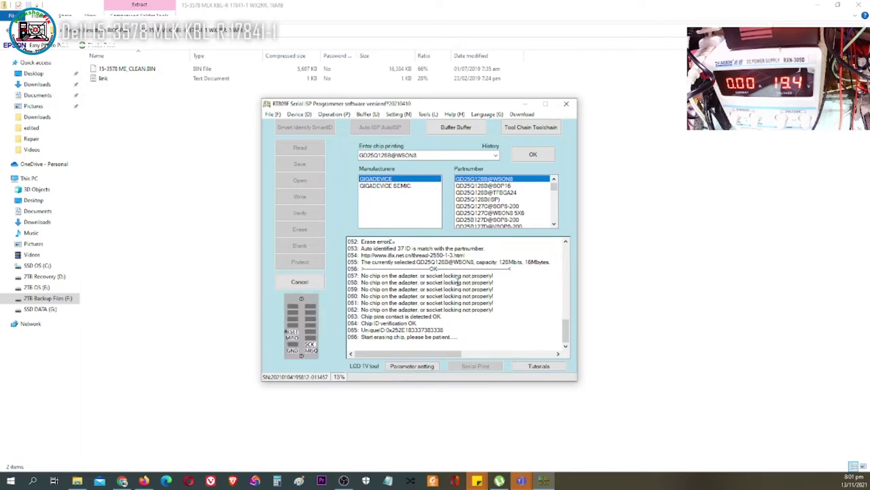
- Search the BIOS Paid folder for wx2rr and load the BIOS file from the VEGAS TURIS MLK KBL-R (17841-1 WX2RR) archive
{"action": "mouse_move", "coordinate": [77, 481]}
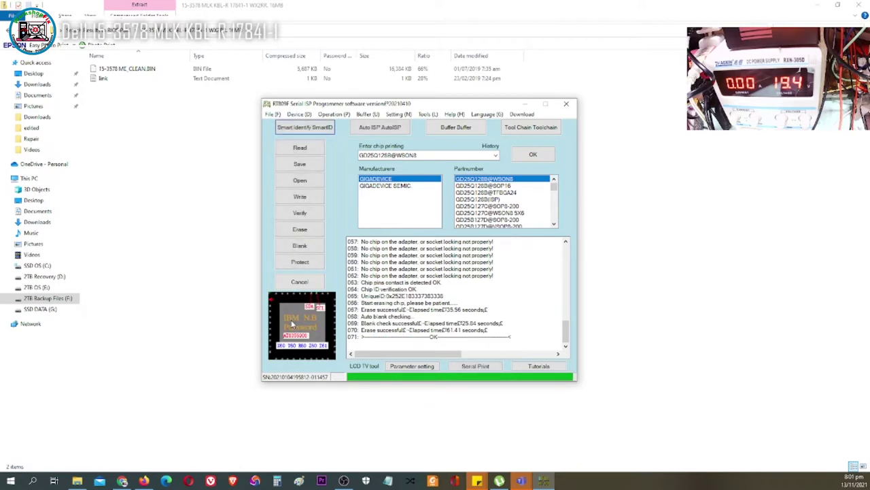
{"action": "left_click", "coordinate": [304, 180]}
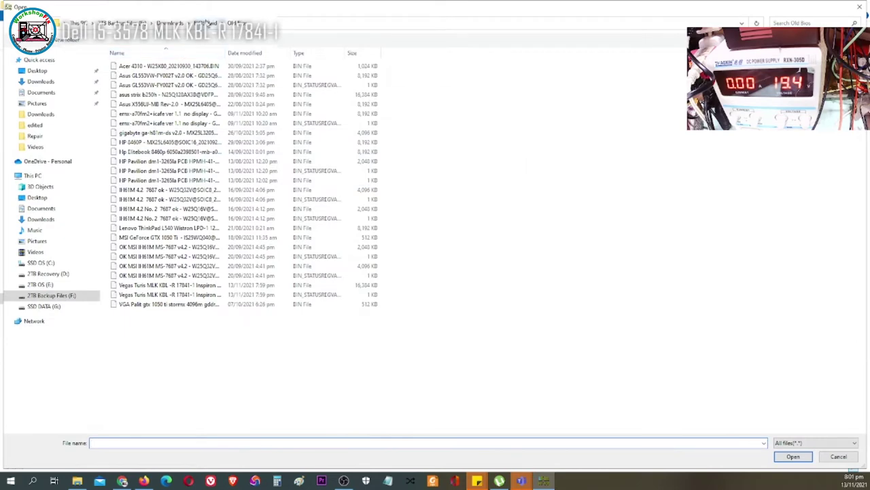
{"action": "left_click", "coordinate": [205, 23]}
{"action": "scroll", "coordinate": [152, 138], "scroll_direction": "up", "scroll_amount": 9}
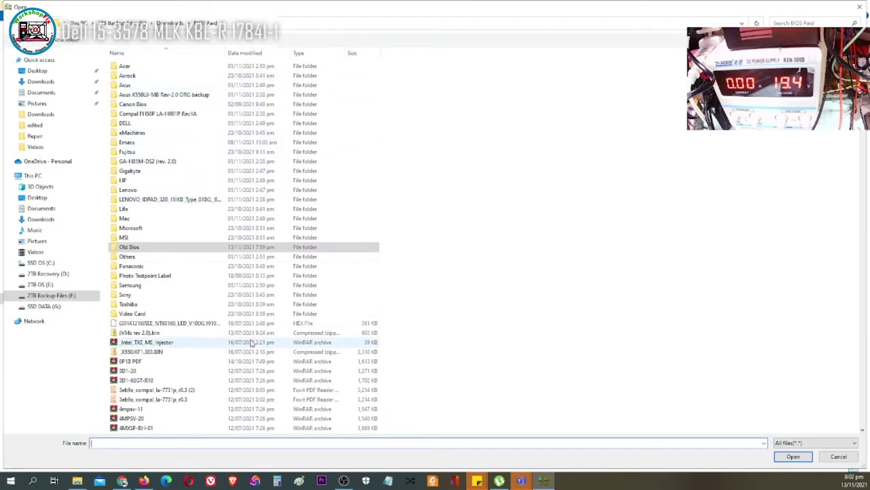
{"action": "left_click", "coordinate": [800, 23]}
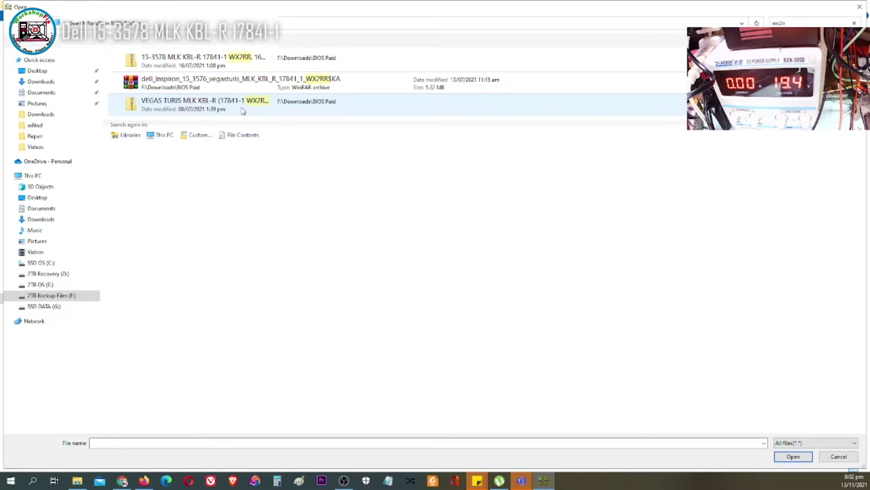
{"action": "double_click", "coordinate": [264, 103]}
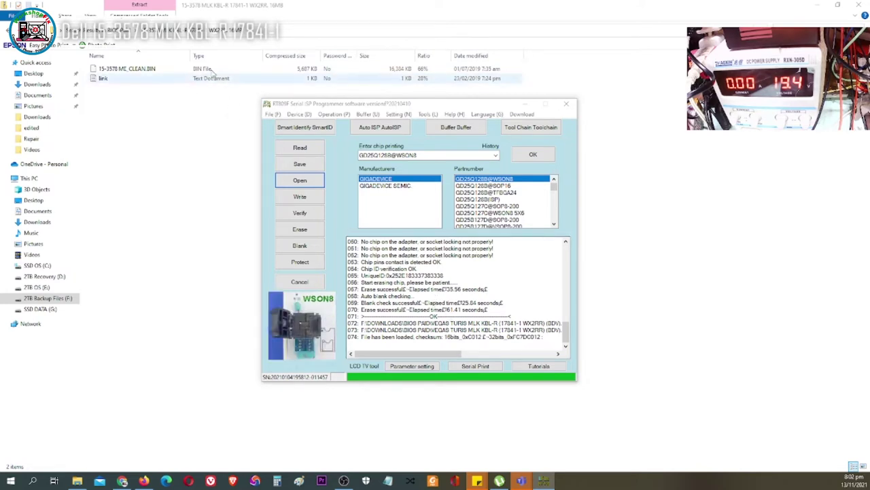
- In File Explorer, extract the 15-3578 MLK KBL-R 17841-1 WX2RR 16MB archive from the wx2rr search results, then close the extracted folder
{"action": "left_click", "coordinate": [73, 482]}
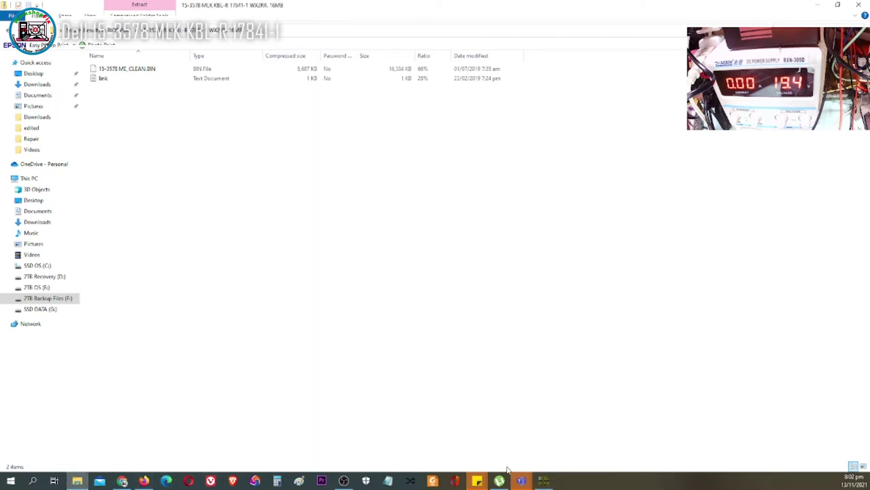
{"action": "left_click", "coordinate": [544, 481]}
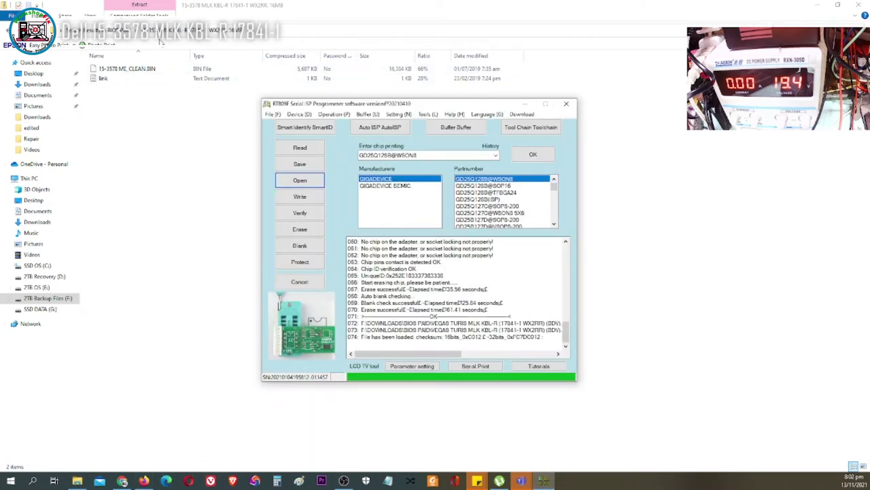
{"action": "key", "text": "alt+Tab"}
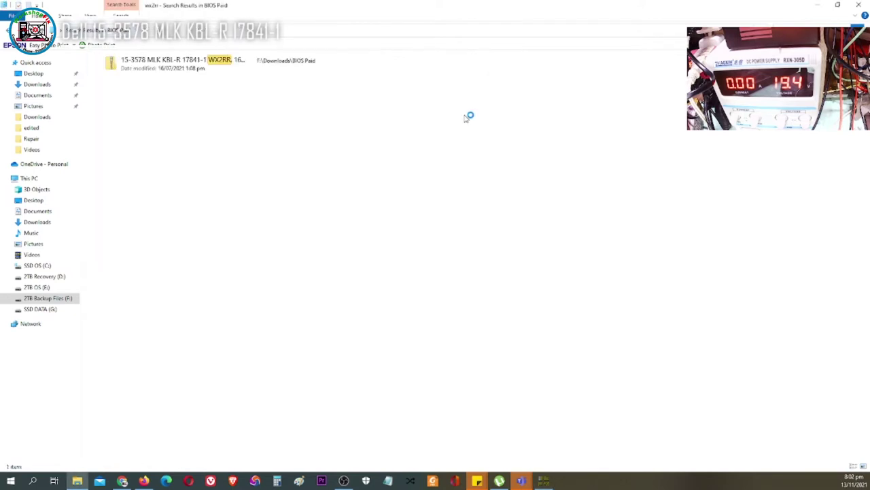
{"action": "left_click", "coordinate": [163, 68]}
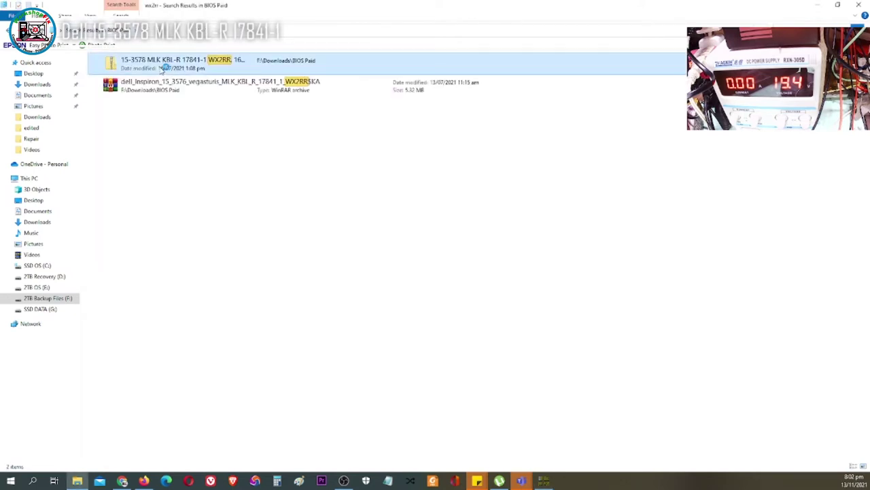
{"action": "right_click", "coordinate": [162, 68]}
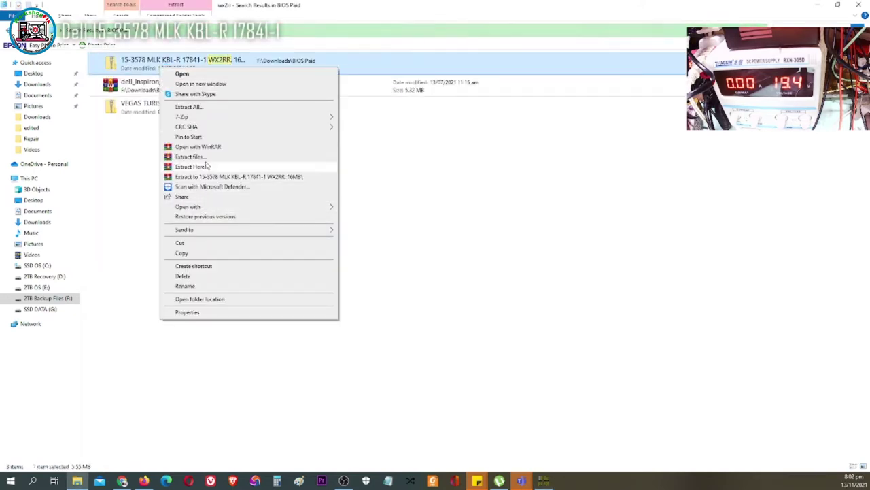
{"action": "left_click", "coordinate": [203, 108]}
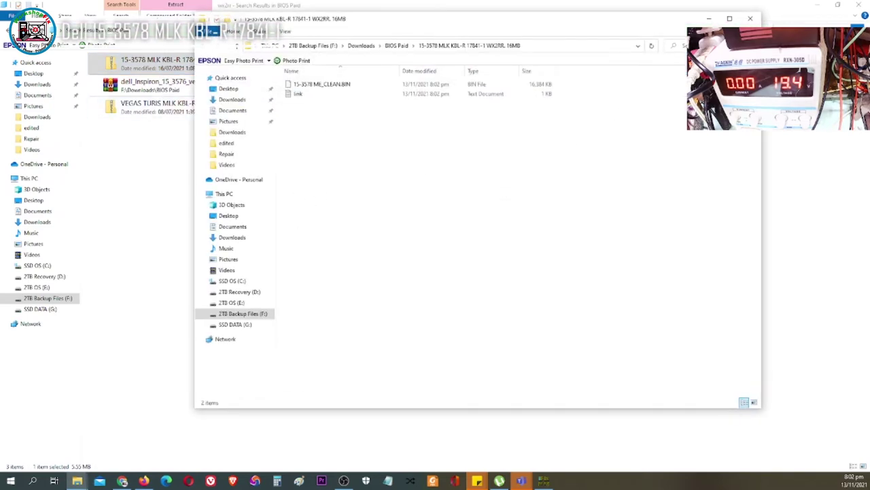
{"action": "left_click", "coordinate": [750, 18]}
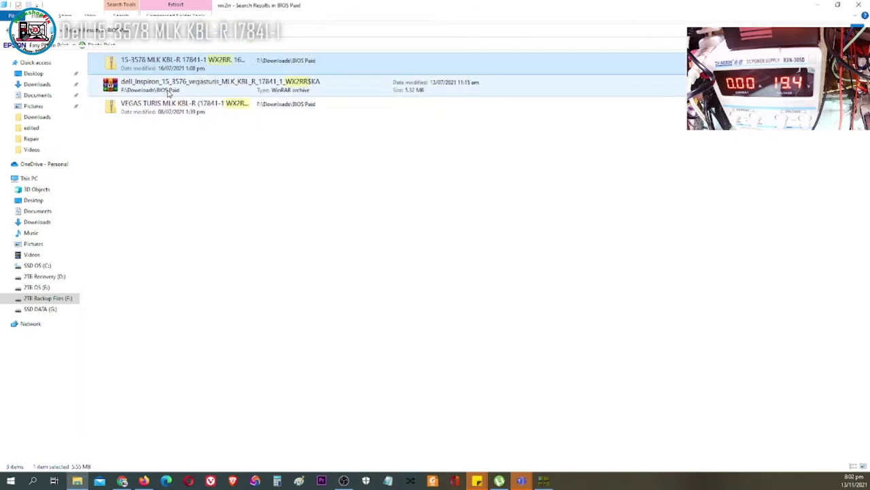
- Extract the dell_Inspiron_15_3576_vegasturis_MLK_KBL_R_17841_1_WX2RR$KA and VEGAS TURIS MLK KBL-R (17841-1 WX2RR) archives into folders named after them
{"action": "left_click", "coordinate": [168, 93]}
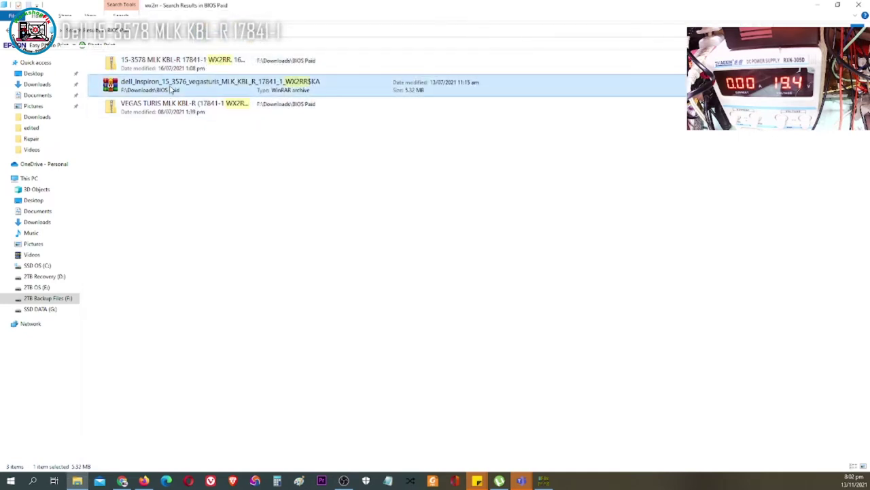
{"action": "right_click", "coordinate": [171, 90]}
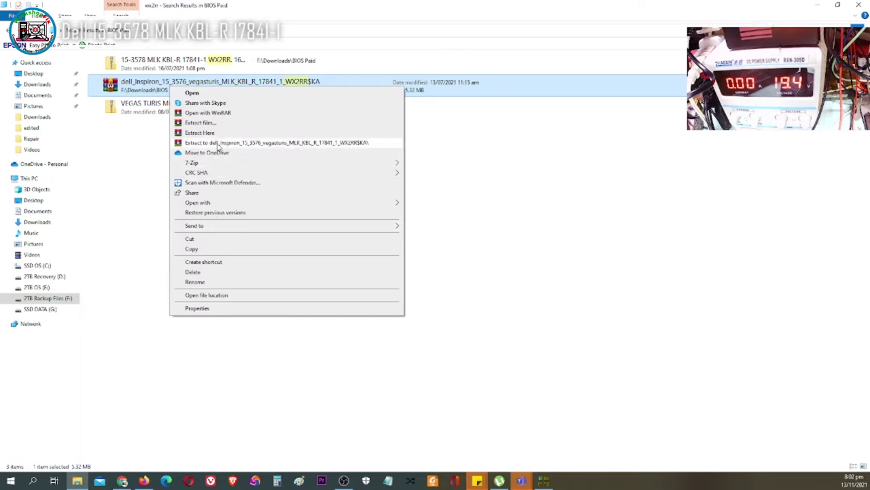
{"action": "left_click", "coordinate": [218, 144]}
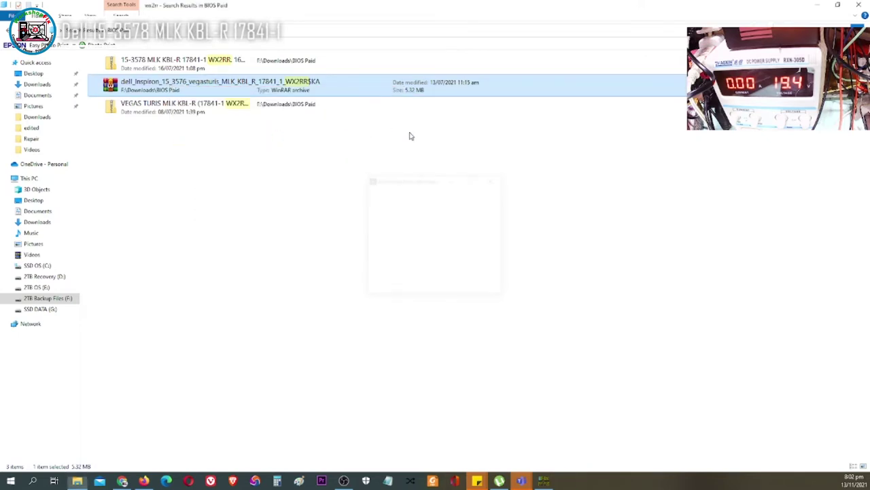
{"action": "right_click", "coordinate": [149, 112]}
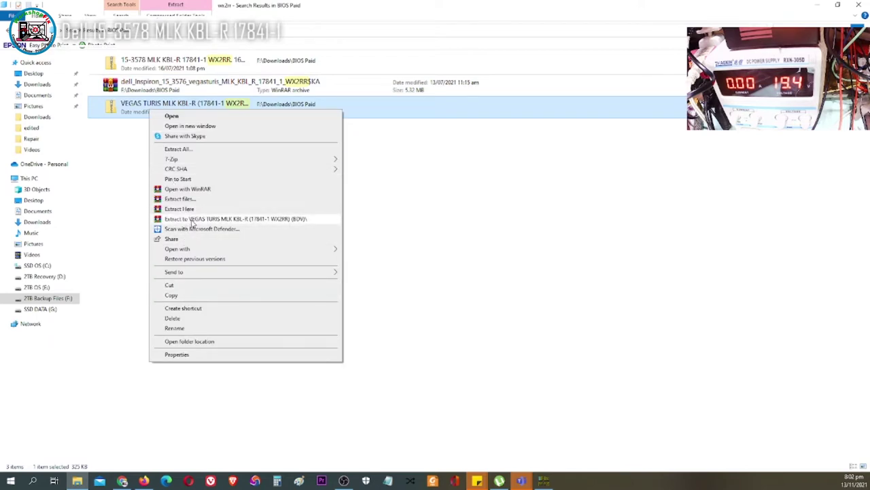
{"action": "left_click", "coordinate": [193, 219]}
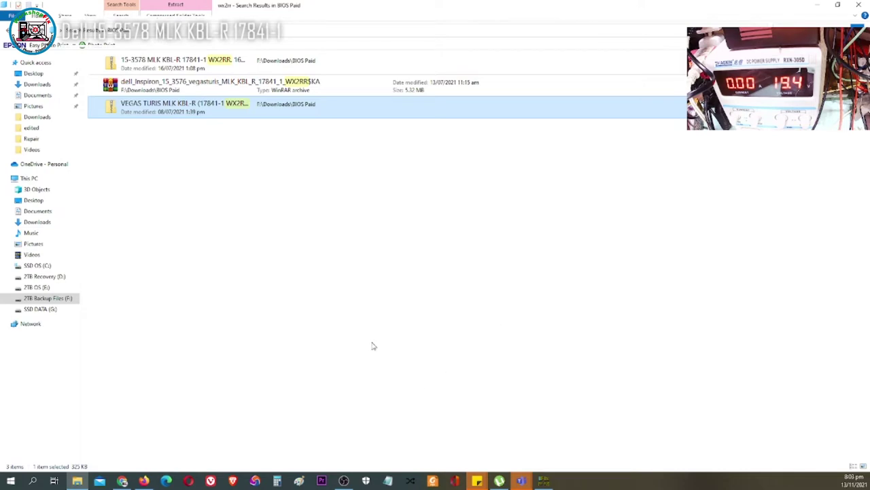
{"action": "left_click", "coordinate": [352, 276]}
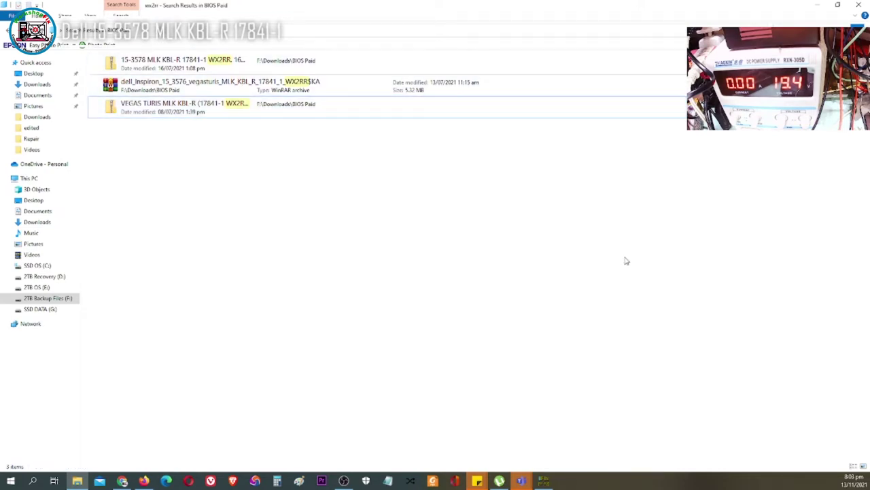
- Switch to the RT809F programmer, start opening a BIOS file, and examine the extracted Inspiron 15 3576 and VEGAS TURIS folders for a suitable BIN file
{"action": "left_click", "coordinate": [544, 481]}
{"action": "left_click", "coordinate": [300, 180]}
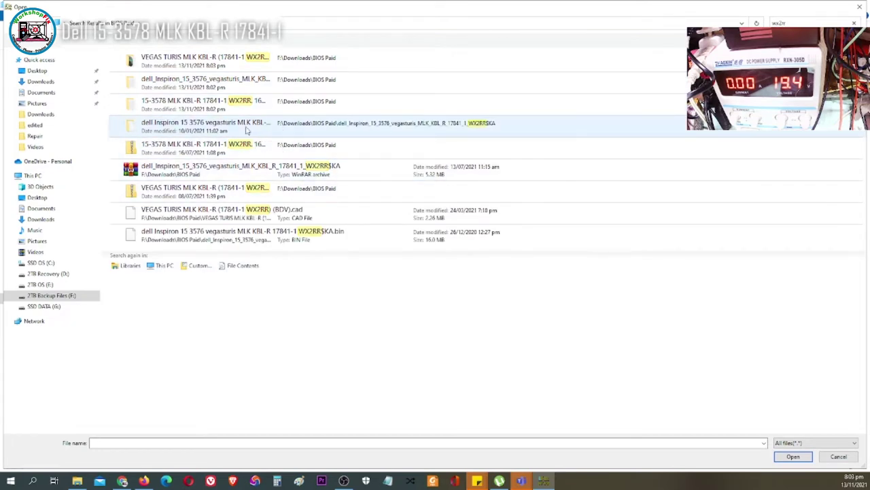
{"action": "double_click", "coordinate": [230, 66]}
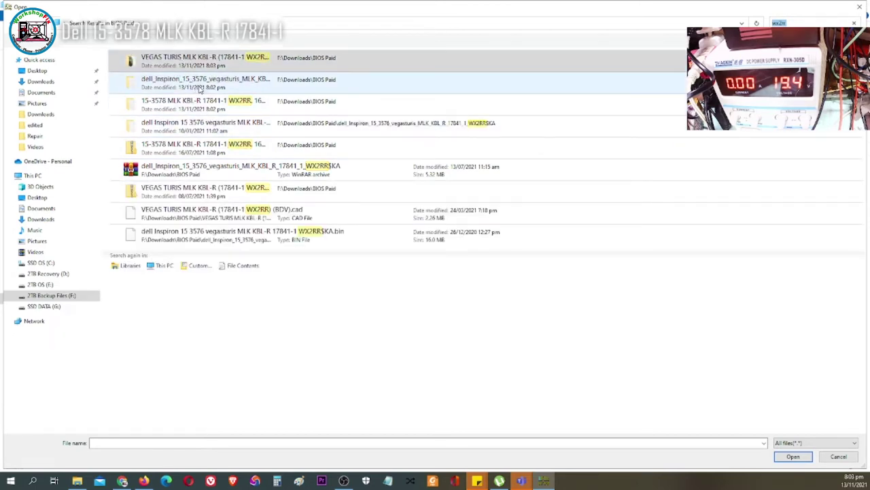
{"action": "double_click", "coordinate": [192, 129]}
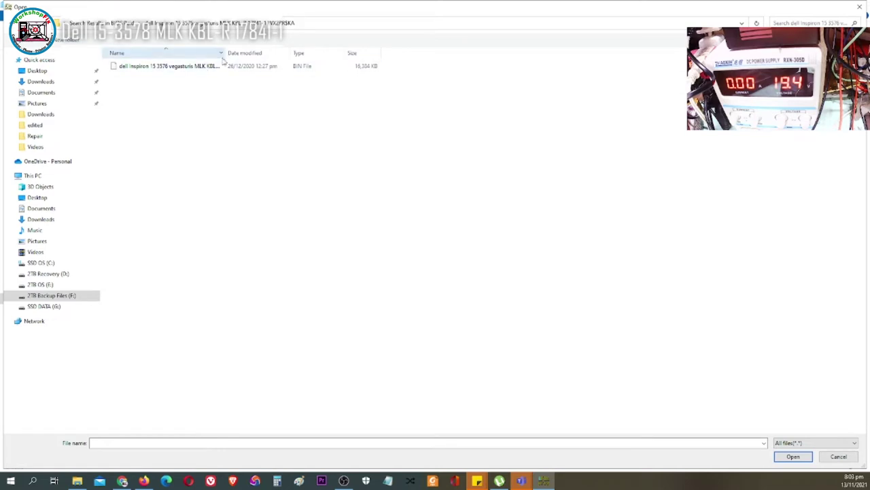
{"action": "left_click_drag", "start_coordinate": [227, 57], "coordinate": [417, 77]}
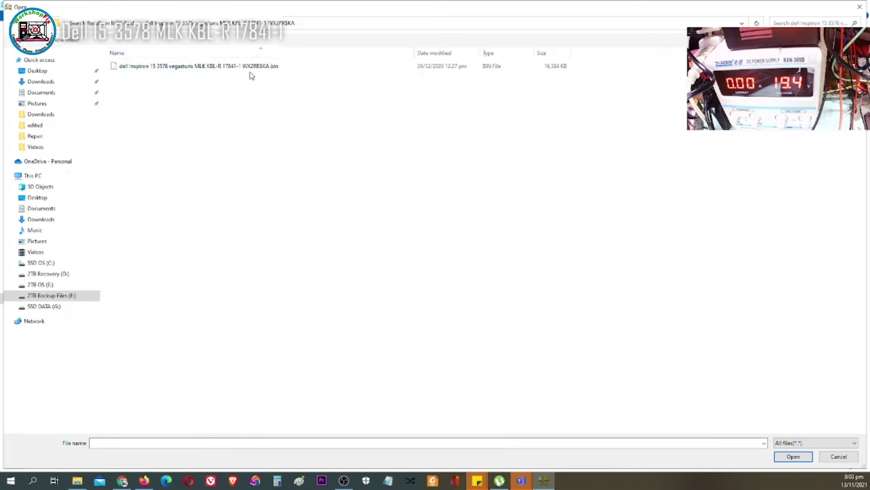
{"action": "key", "text": "alt+Left"}
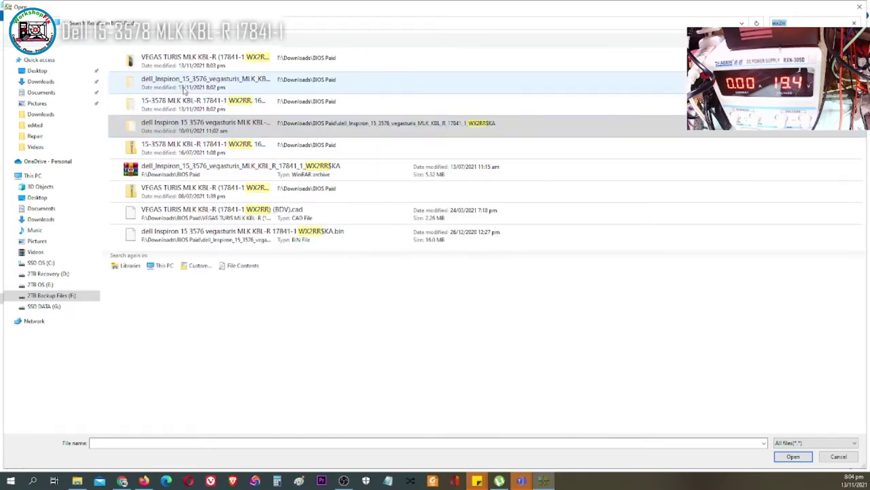
{"action": "double_click", "coordinate": [187, 63]}
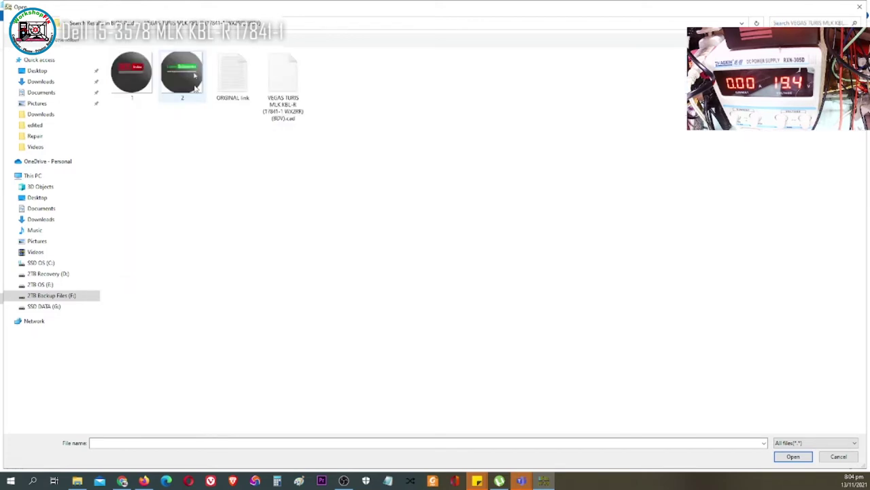
{"action": "key", "text": "alt+Left"}
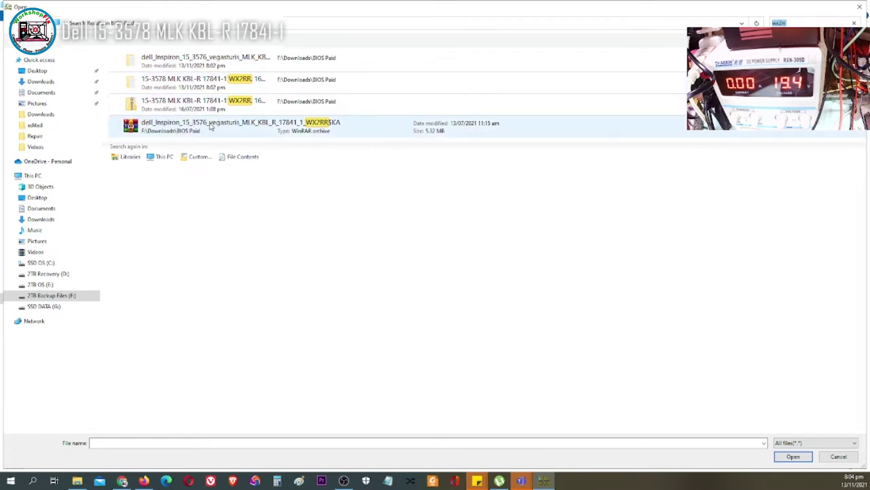
{"action": "double_click", "coordinate": [183, 89]}
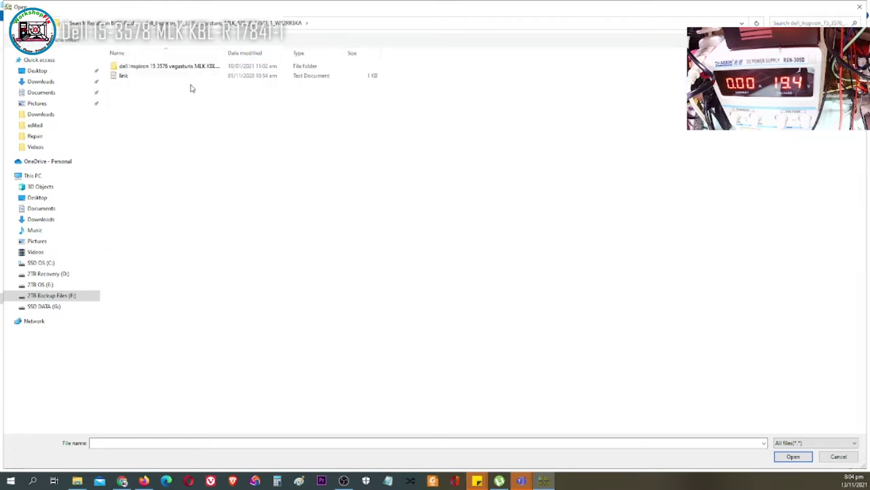
{"action": "left_click_drag", "start_coordinate": [225, 57], "coordinate": [390, 55]}
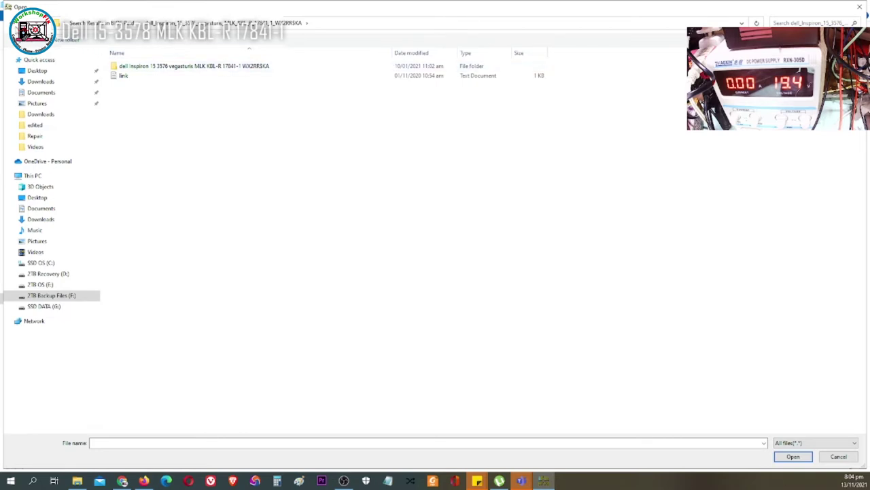
{"action": "left_click", "coordinate": [13, 24]}
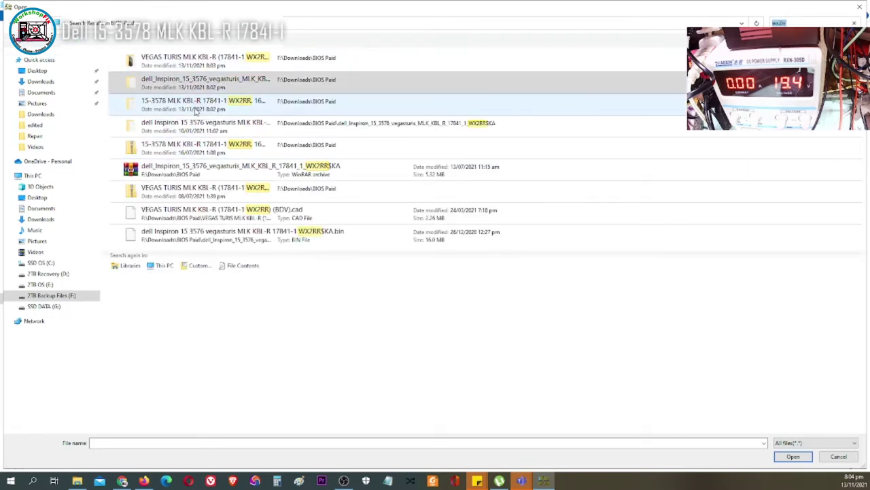
- Load 15-3578 ME_CLEAN.BIN from the extracted 15-3578 MLK KBL-R 17841-1 WX2RR 16MB folder and write it to the GD25Q128B@WSON8 chip
{"action": "double_click", "coordinate": [195, 109]}
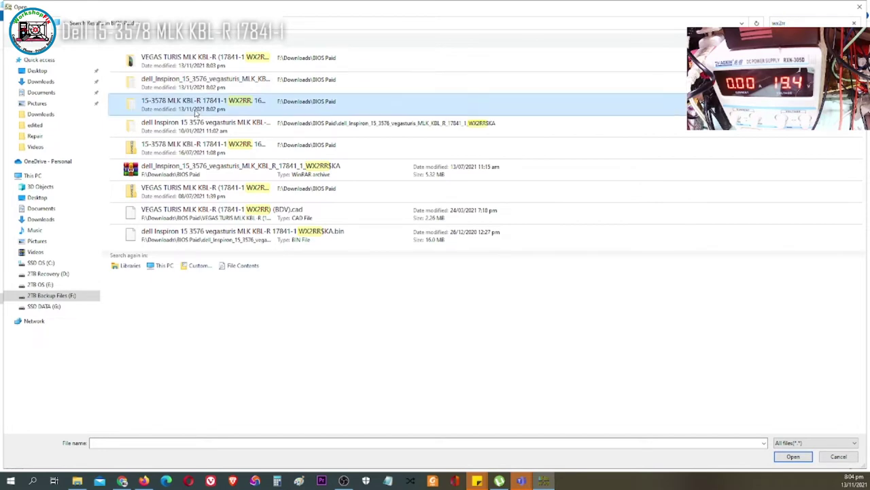
{"action": "left_click", "coordinate": [155, 67]}
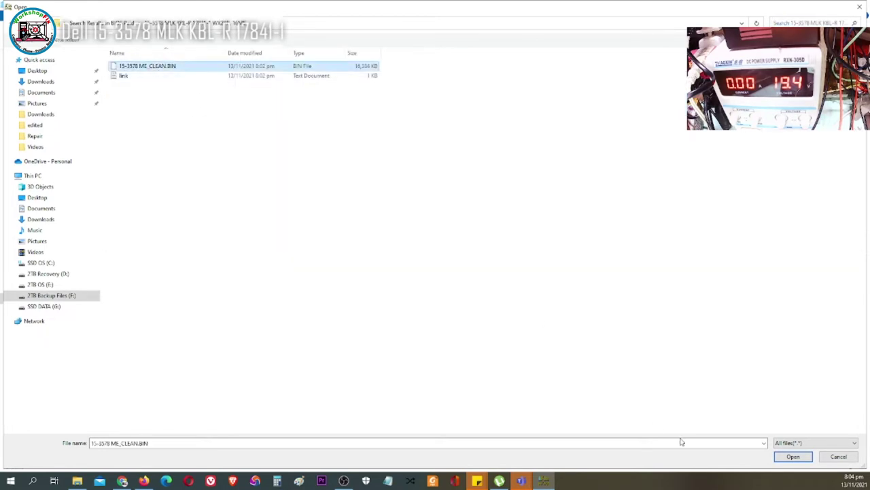
{"action": "left_click", "coordinate": [790, 459]}
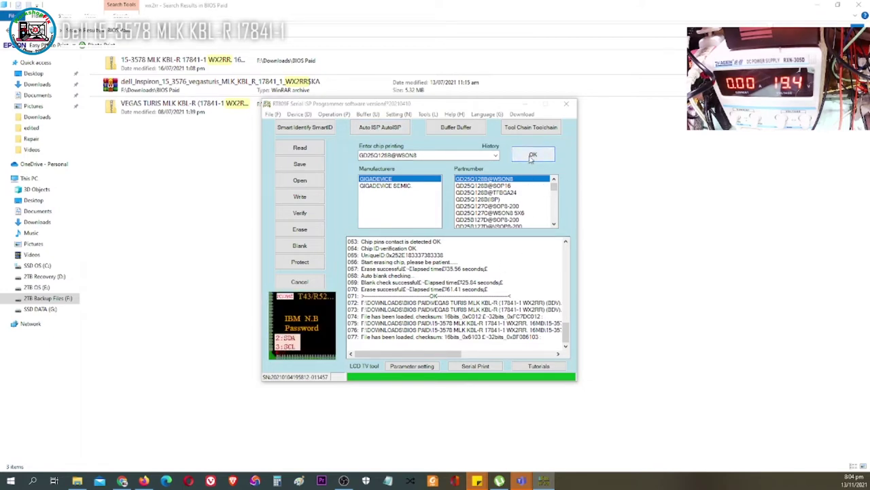
{"action": "left_click", "coordinate": [312, 198]}
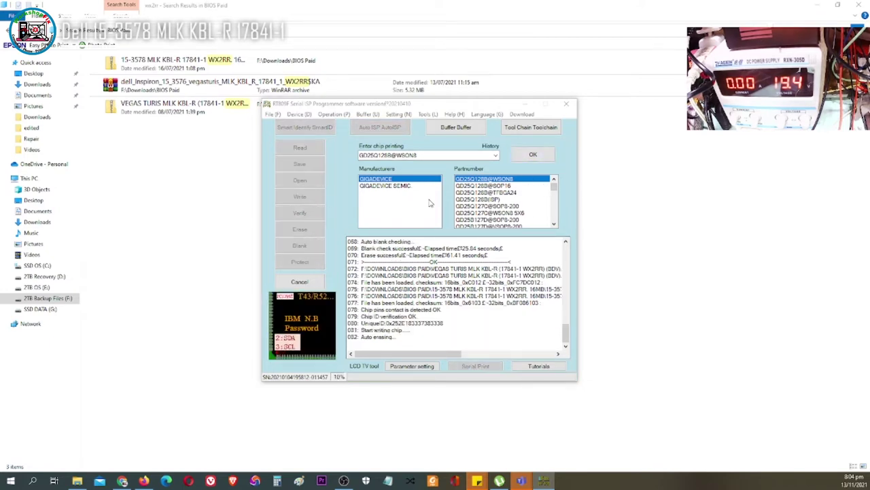